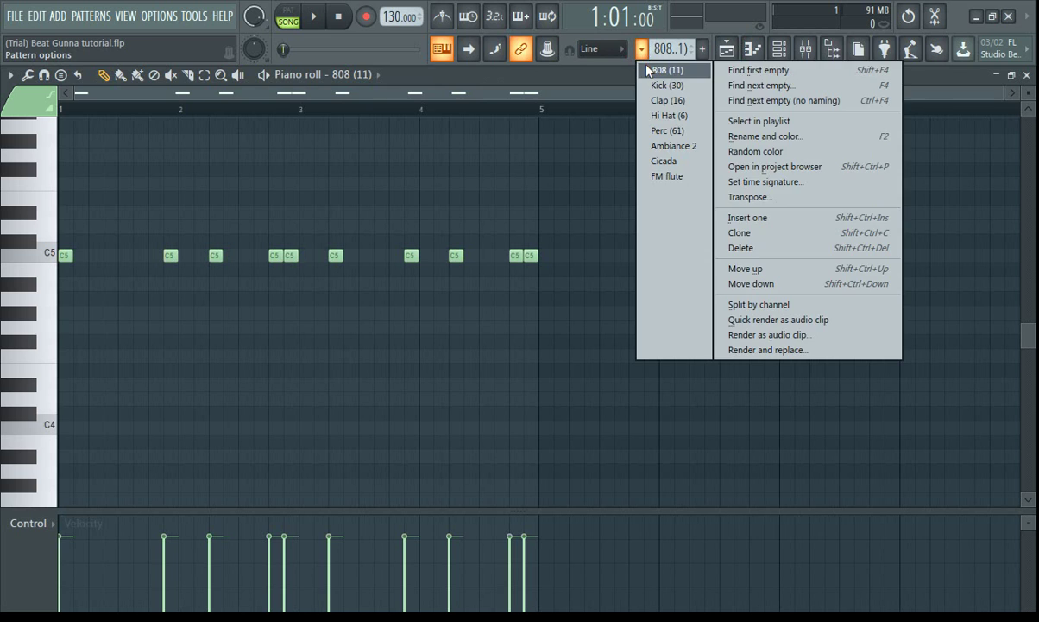
# Step: Load the 808 (11) pattern in the piano roll and play it through once
pyautogui.click(655, 71)
pyautogui.click(263, 75)
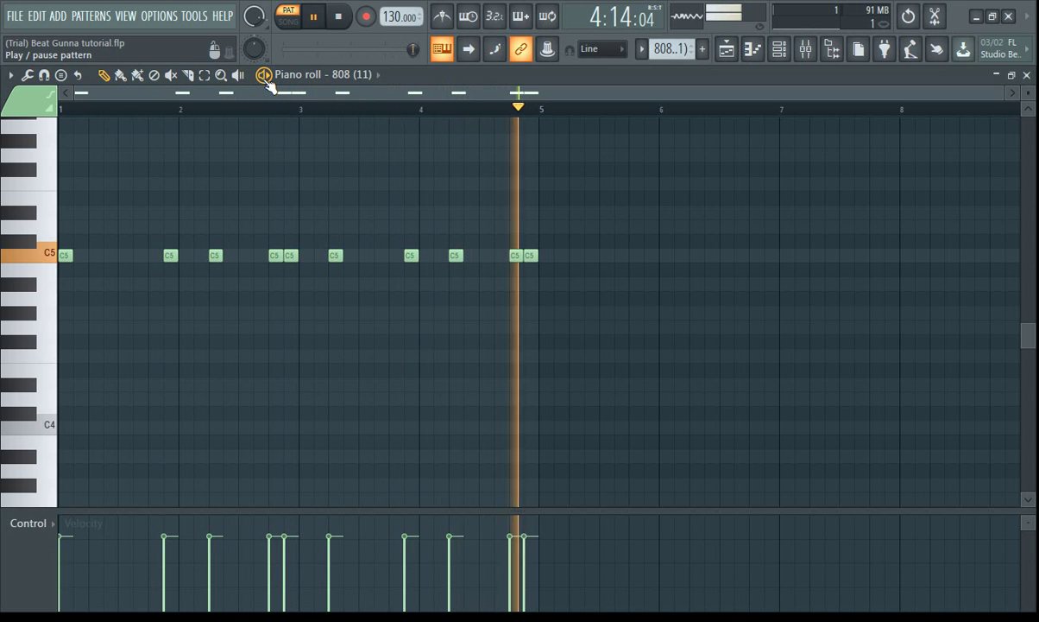
pyautogui.click(267, 78)
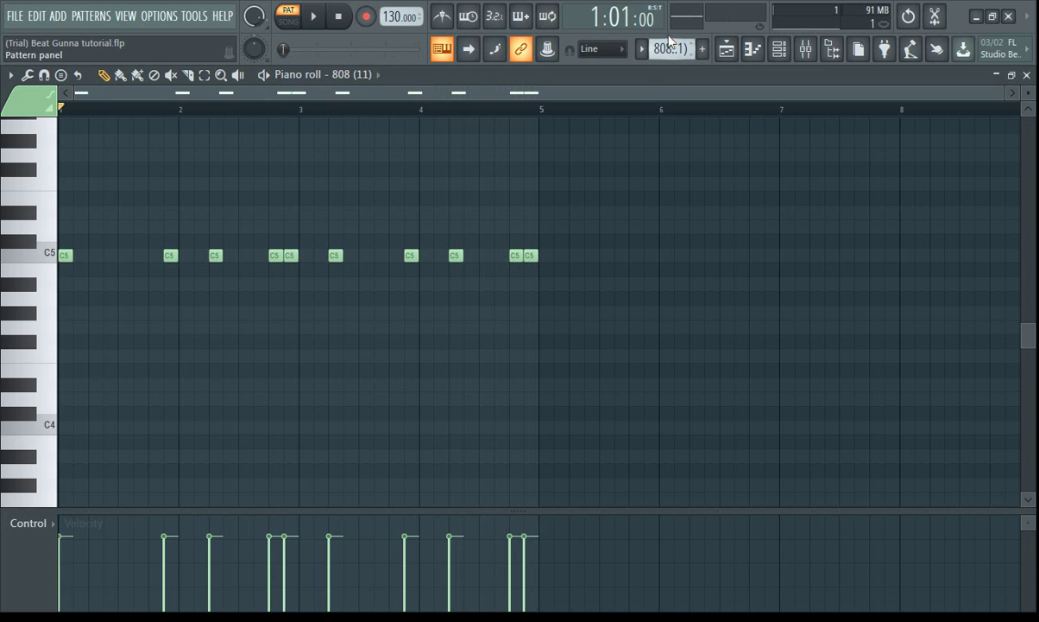
# Step: Switch the piano roll to the Kick (30) pattern and its Kick channel, and play it back
pyautogui.click(643, 51)
pyautogui.click(658, 86)
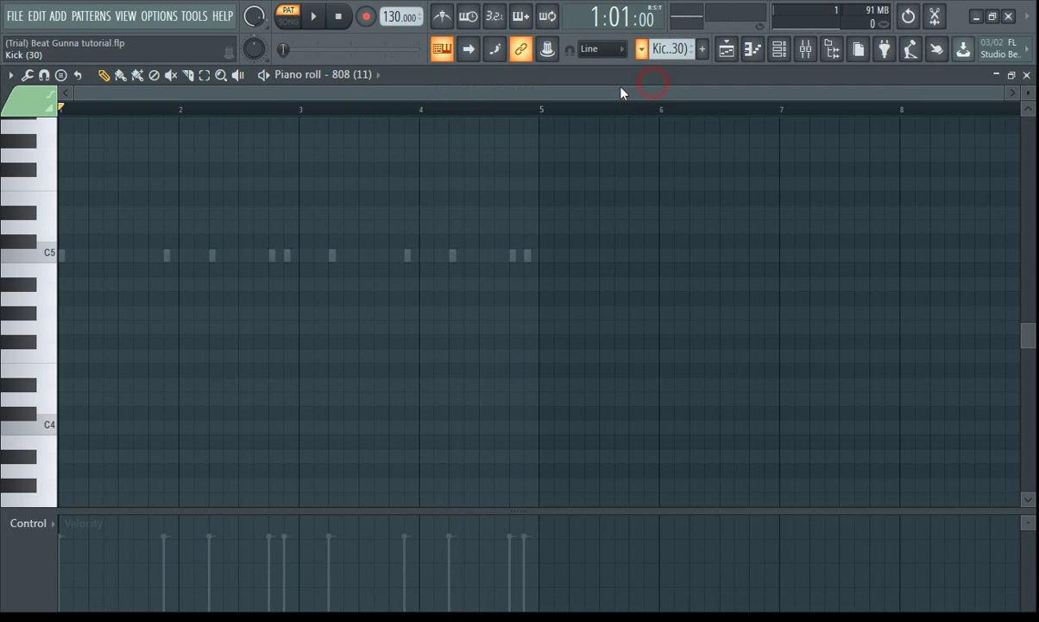
pyautogui.click(304, 78)
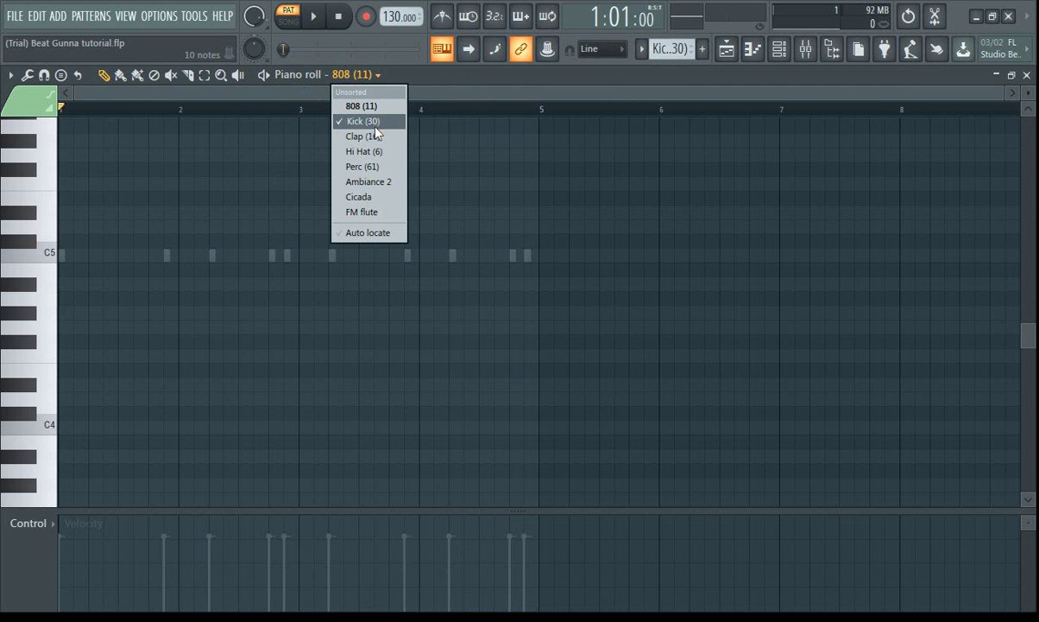
pyautogui.click(378, 126)
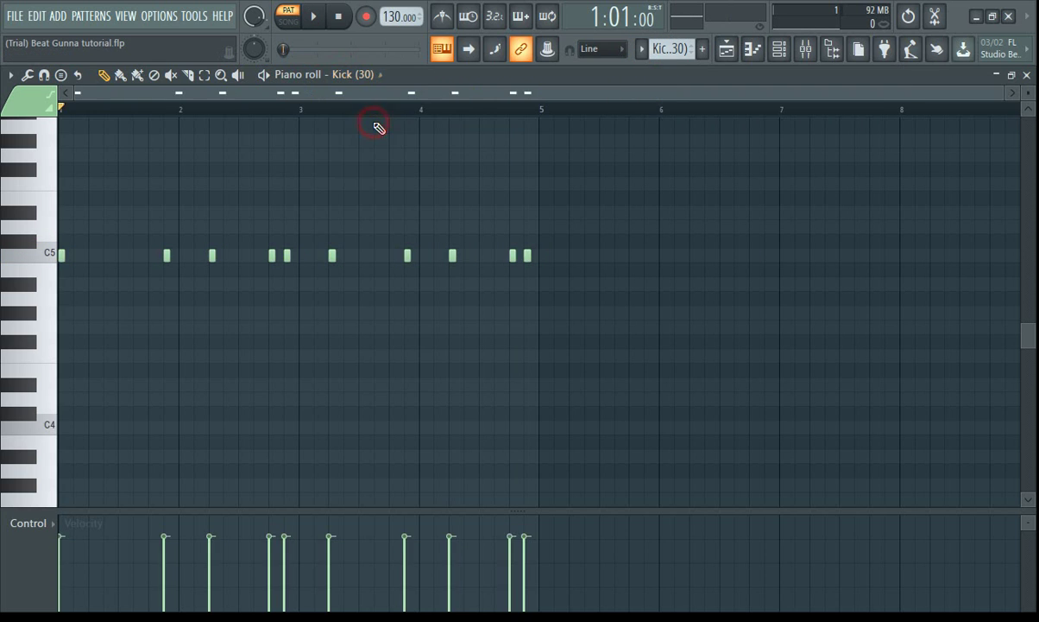
pyautogui.click(266, 76)
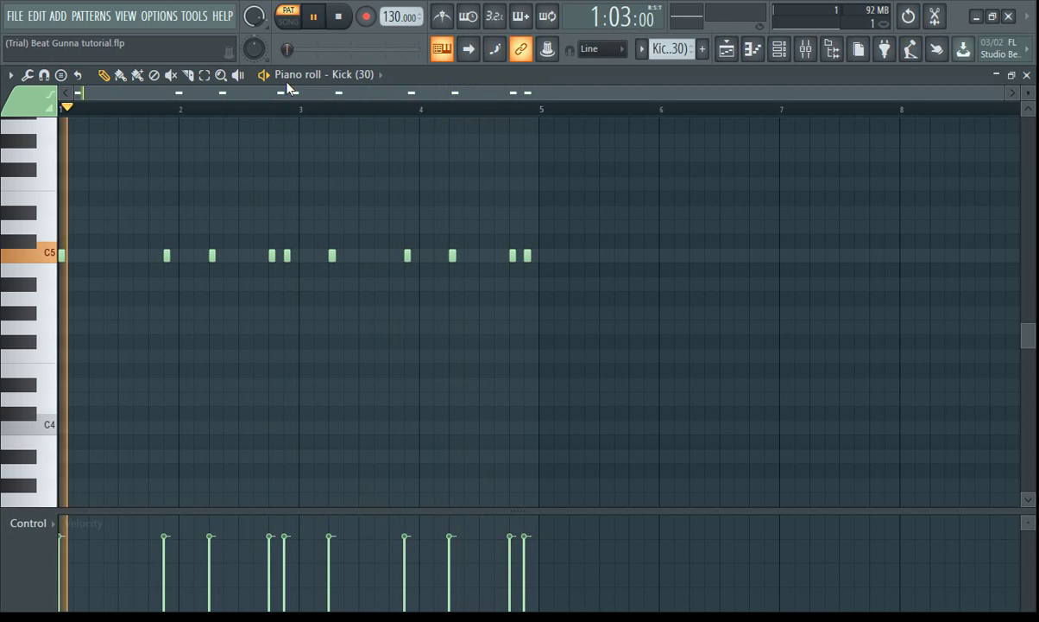
pyautogui.press('space')
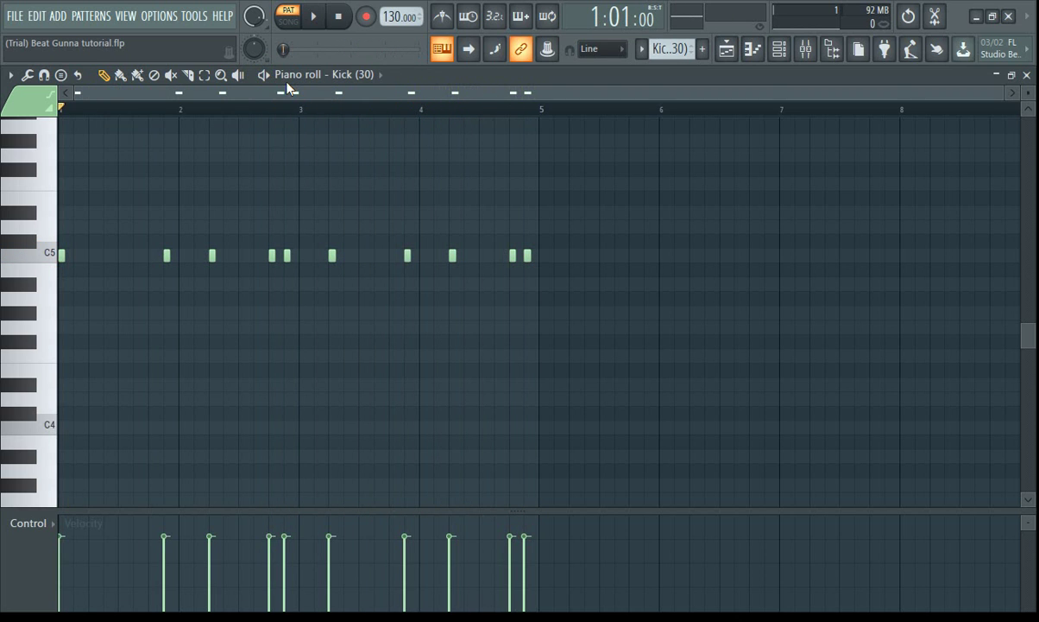
# Step: Show the Clap (16) pattern with its Clap channel in the piano roll and listen to it
pyautogui.click(642, 50)
pyautogui.click(657, 110)
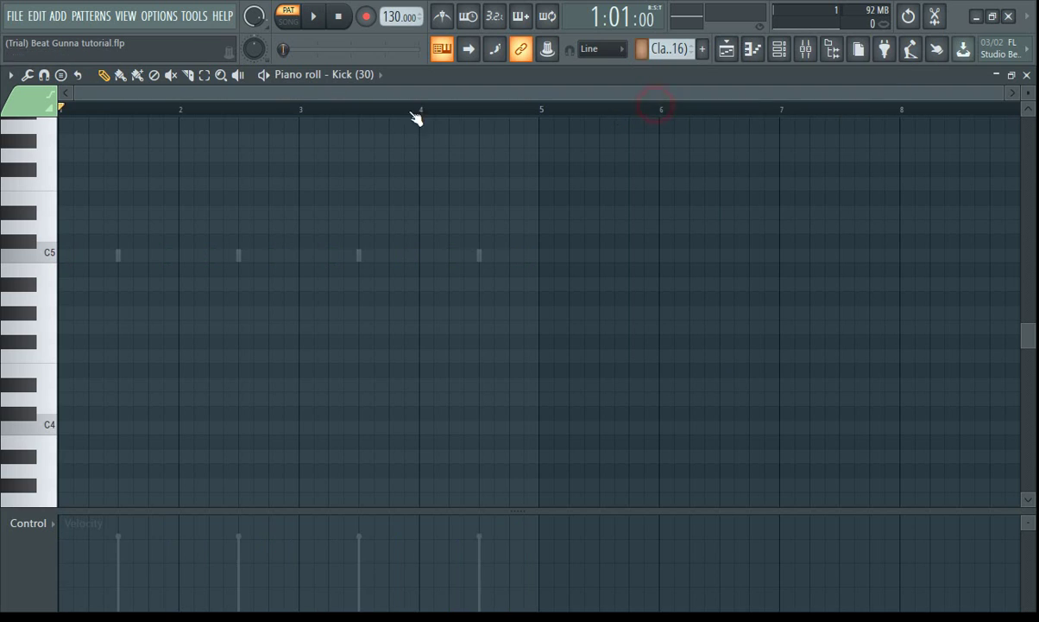
pyautogui.click(363, 75)
pyautogui.click(377, 138)
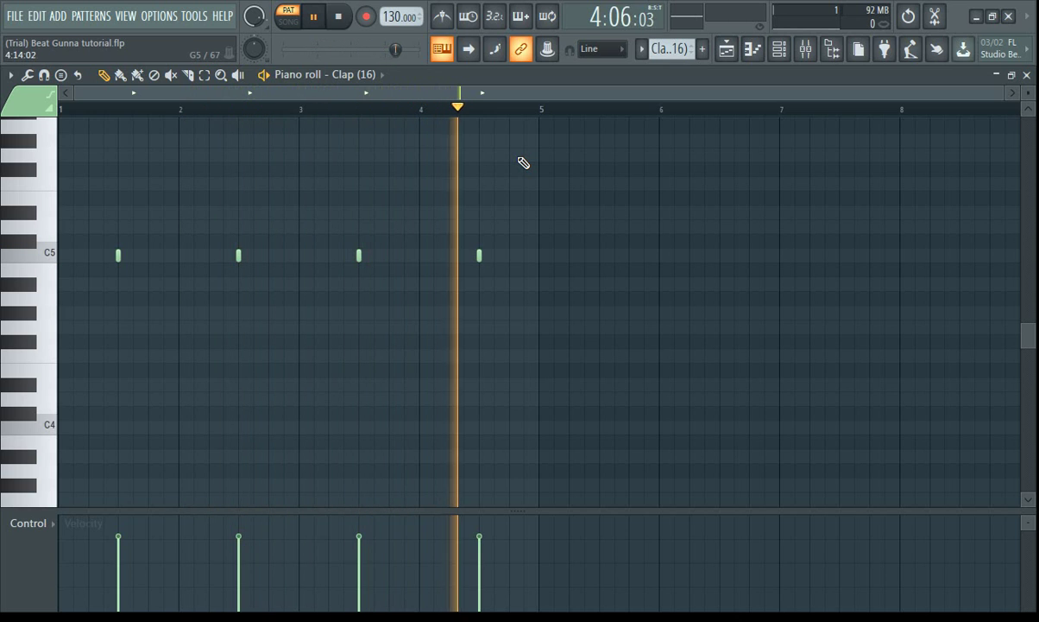
pyautogui.press('space')
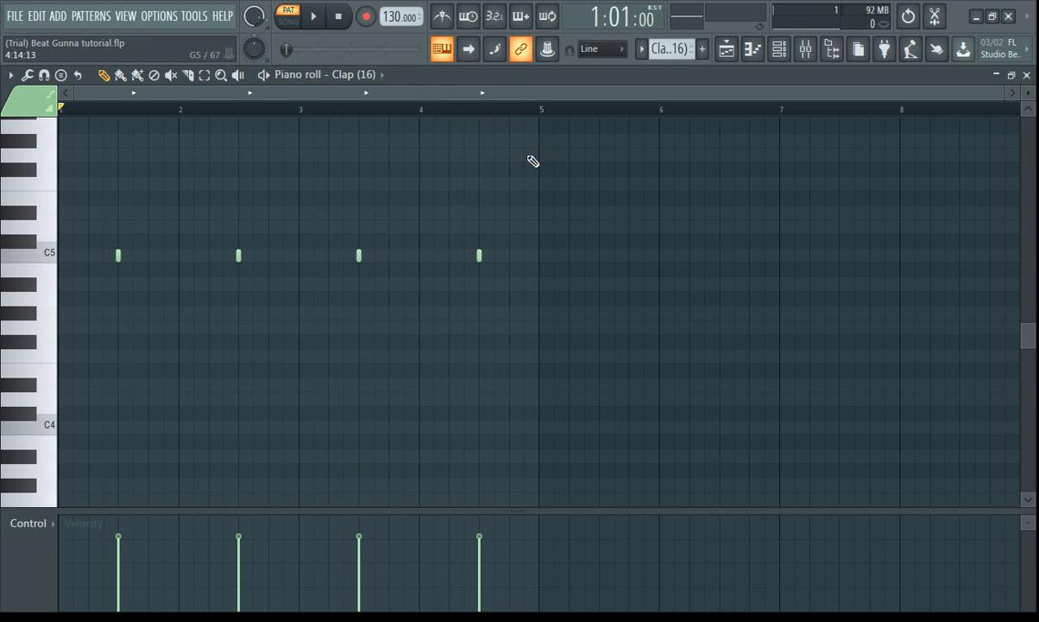
# Step: Bring up the Hi Hat (6) channel and pattern in the piano roll and audition the hi-hat rolls
pyautogui.click(352, 77)
pyautogui.click(364, 151)
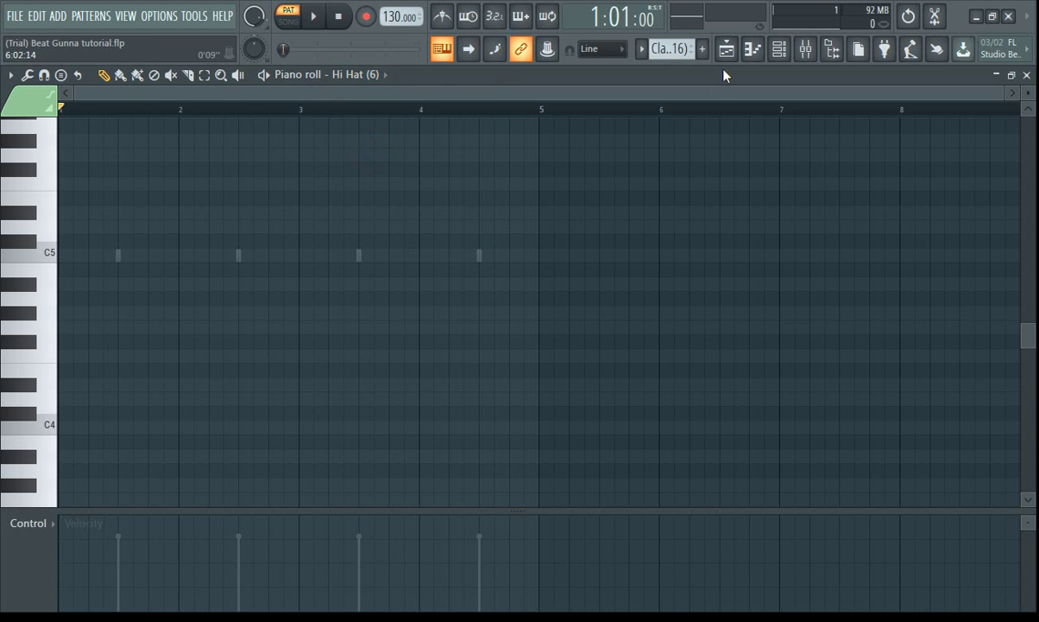
pyautogui.click(644, 52)
pyautogui.click(666, 111)
pyautogui.press('space')
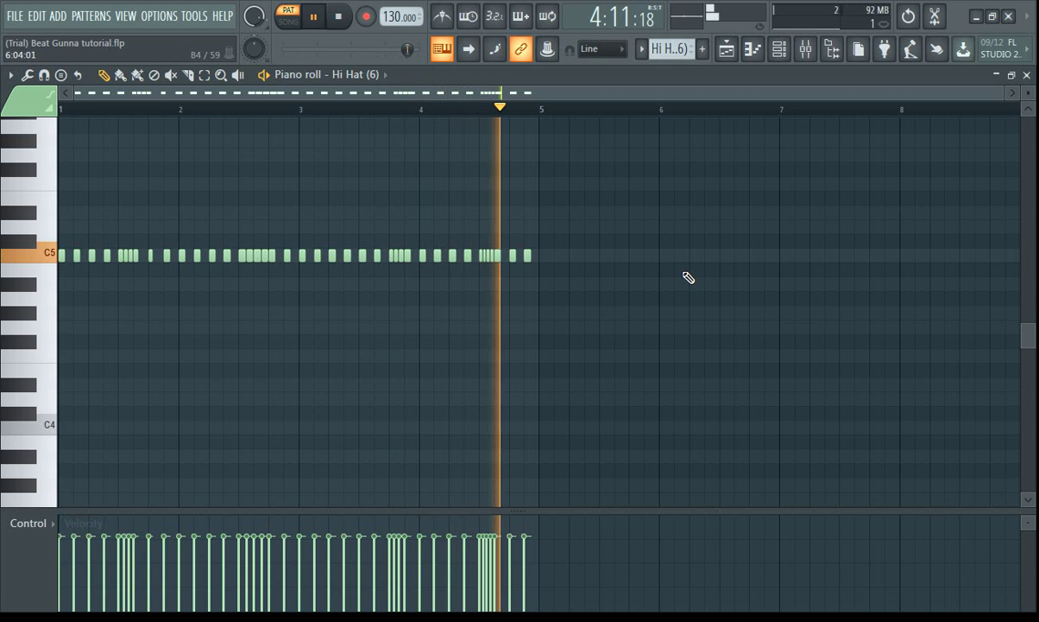
pyautogui.press('space')
# Step: Switch to the Perc (61) pattern and channel in the piano roll and play the percussion hits
pyautogui.click(642, 49)
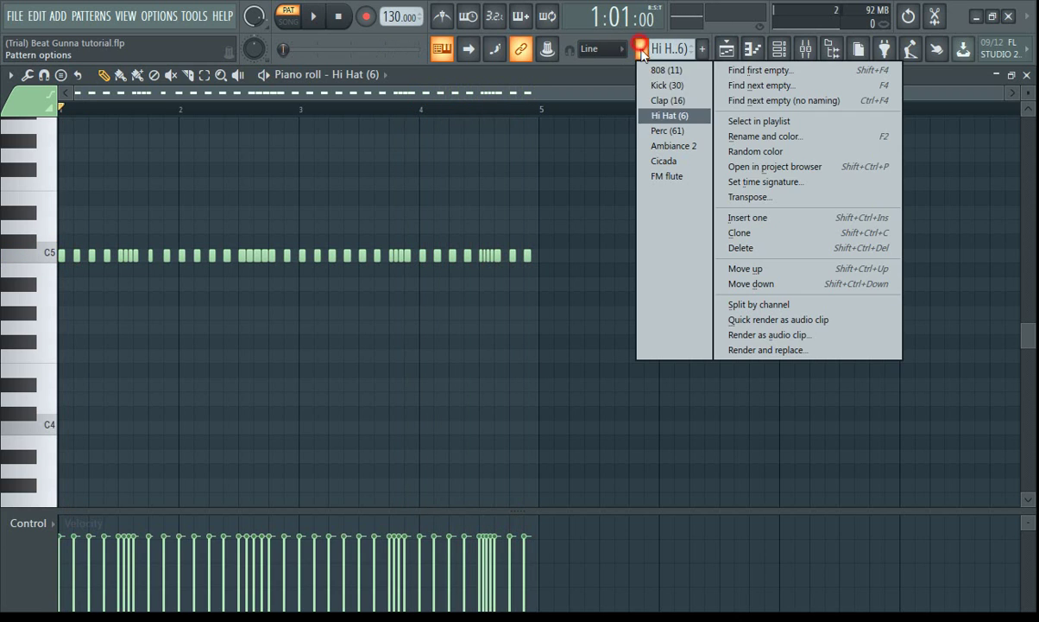
pyautogui.click(661, 130)
pyautogui.click(343, 80)
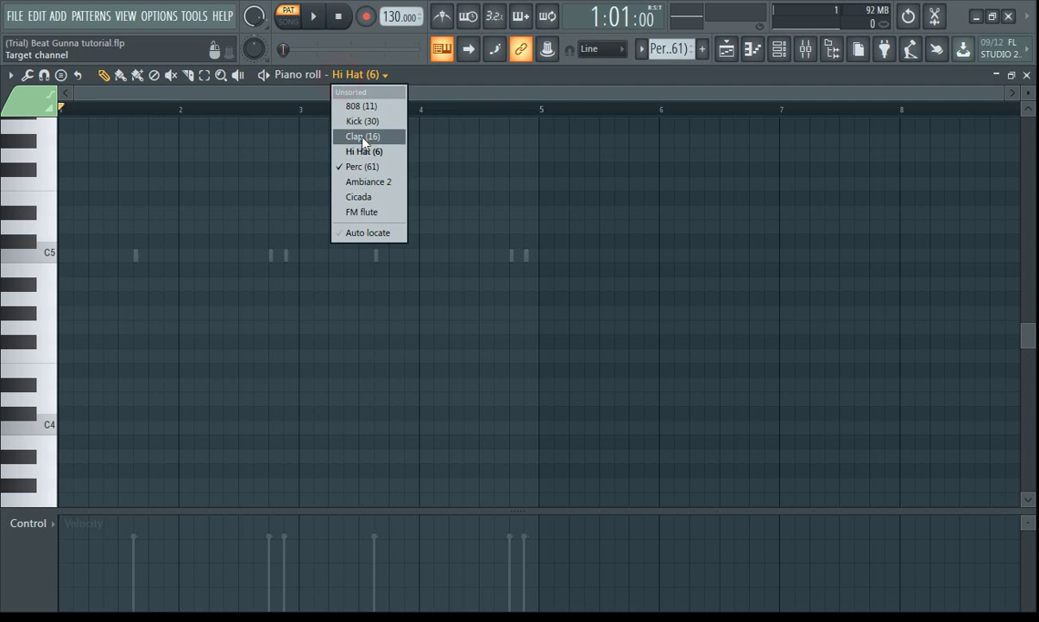
pyautogui.click(363, 167)
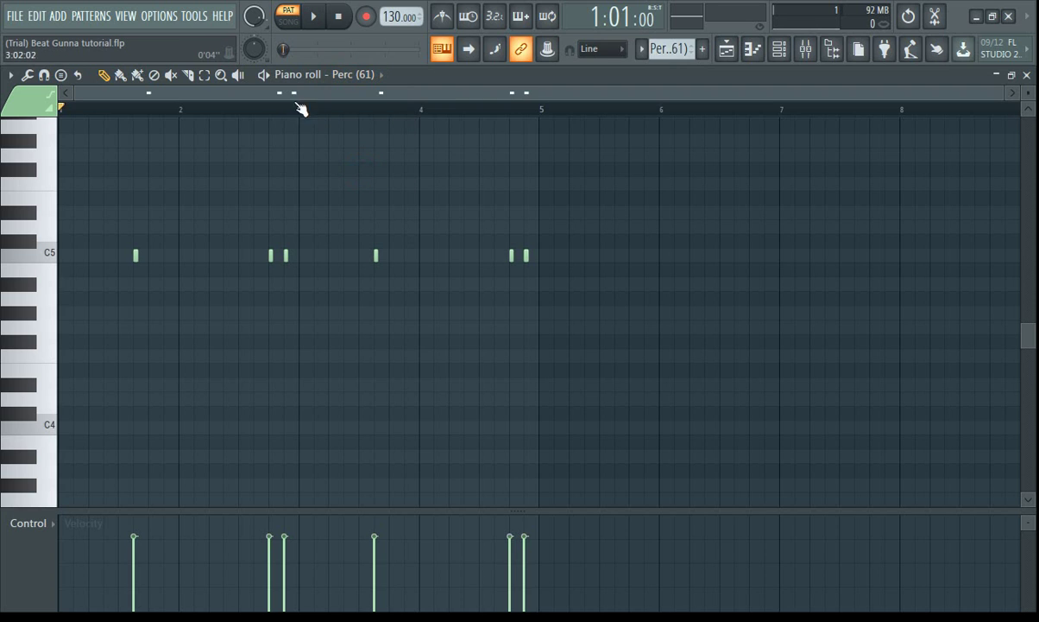
pyautogui.click(263, 75)
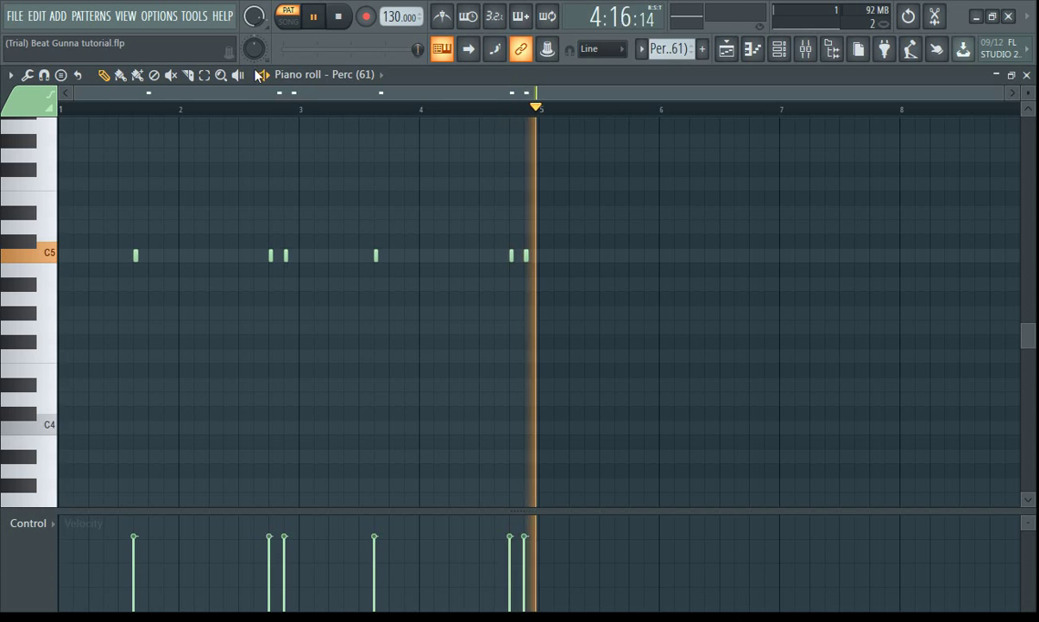
pyautogui.click(261, 75)
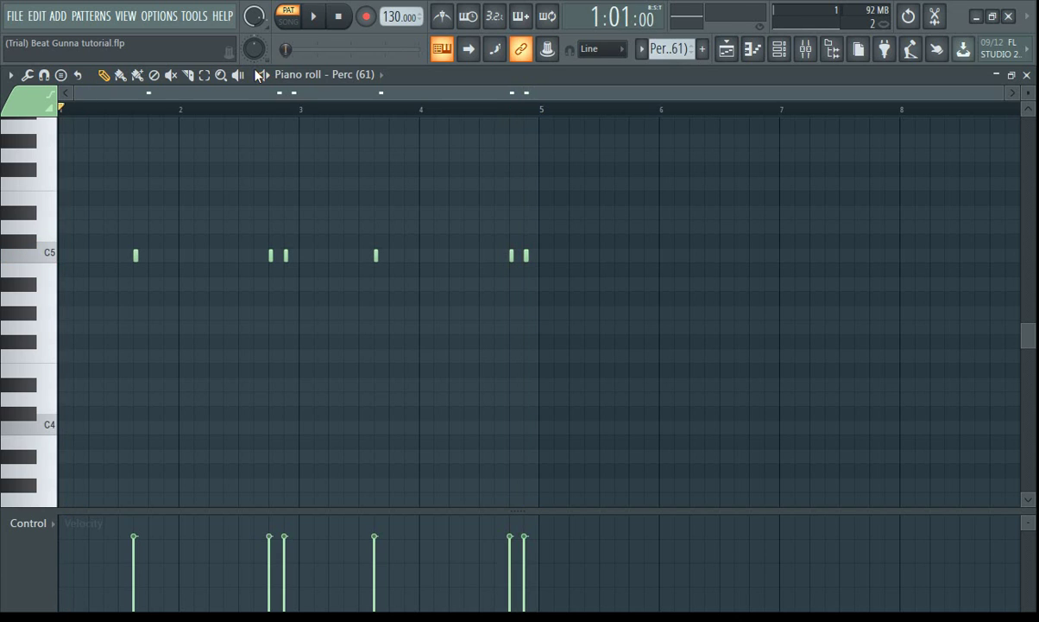
# Step: Open the Ambiance 2 pattern with its matching channel in the piano roll and play the melody
pyautogui.click(642, 50)
pyautogui.click(675, 147)
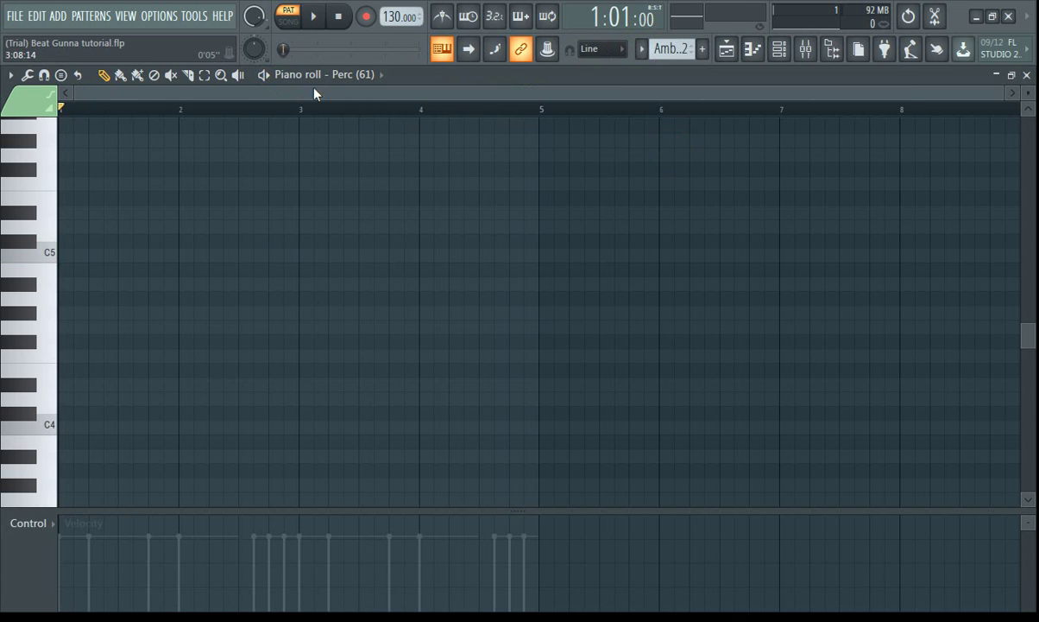
pyautogui.click(338, 75)
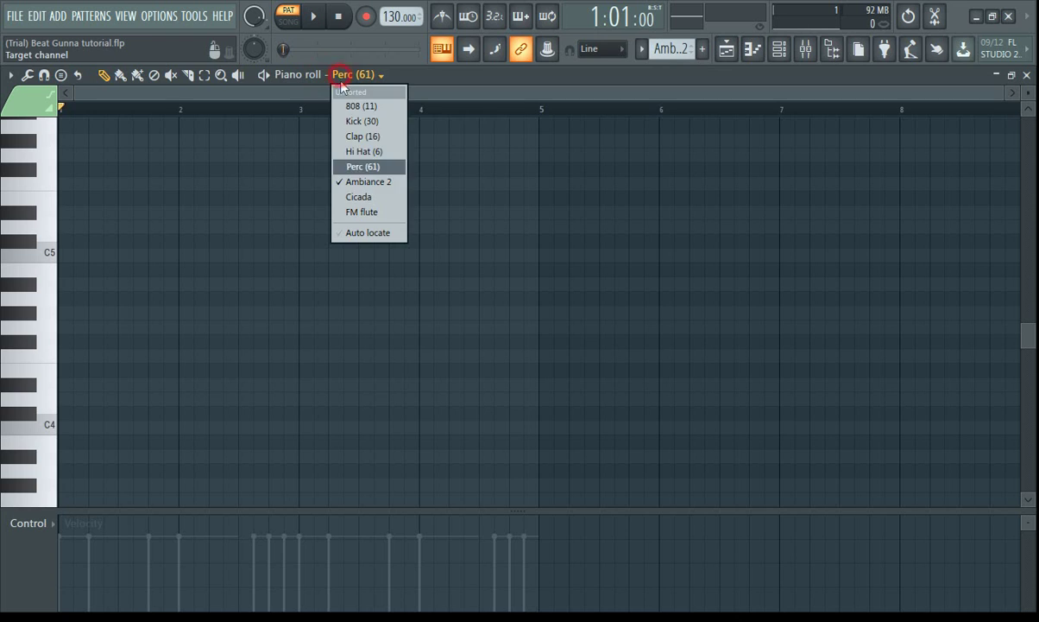
pyautogui.click(371, 182)
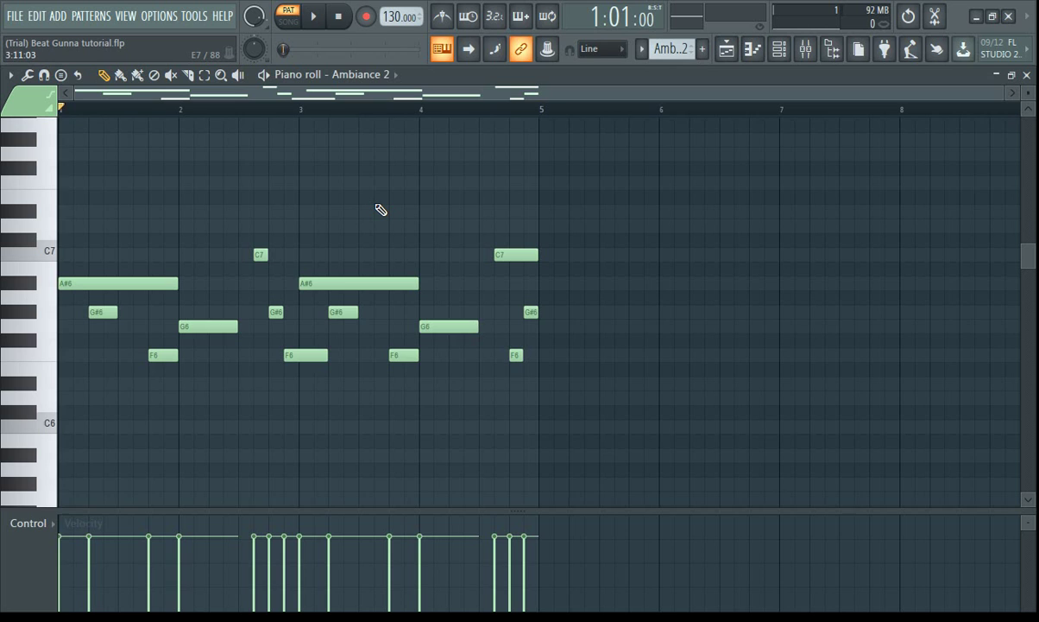
pyautogui.press('space')
pyautogui.press('space')
pyautogui.click(267, 78)
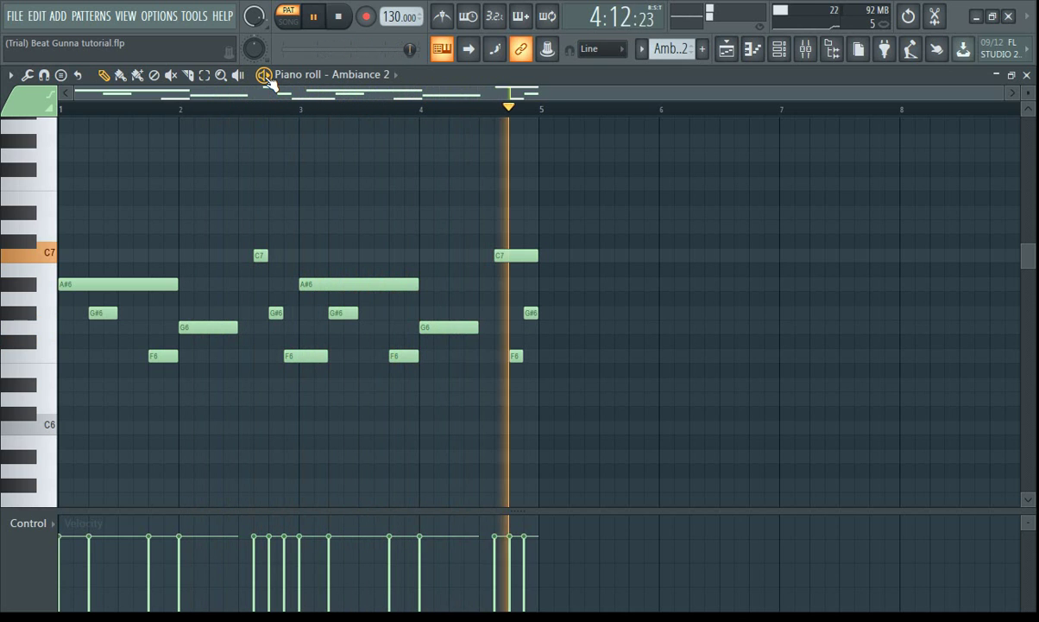
pyautogui.press('space')
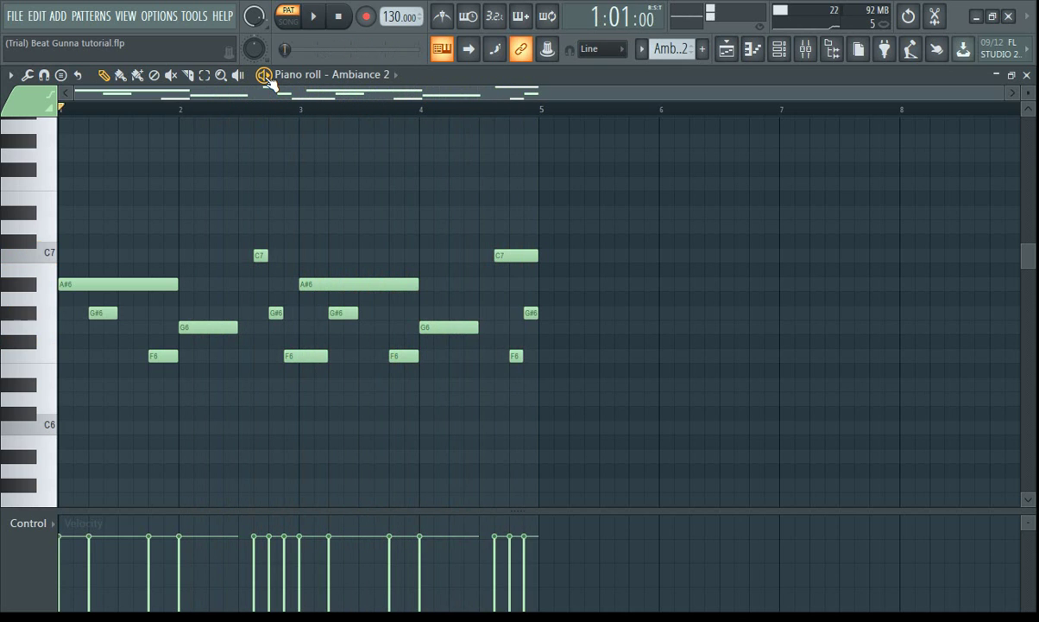
# Step: Display the Cicada channel and pattern notes in the piano roll and play them back
pyautogui.click(350, 77)
pyautogui.click(375, 197)
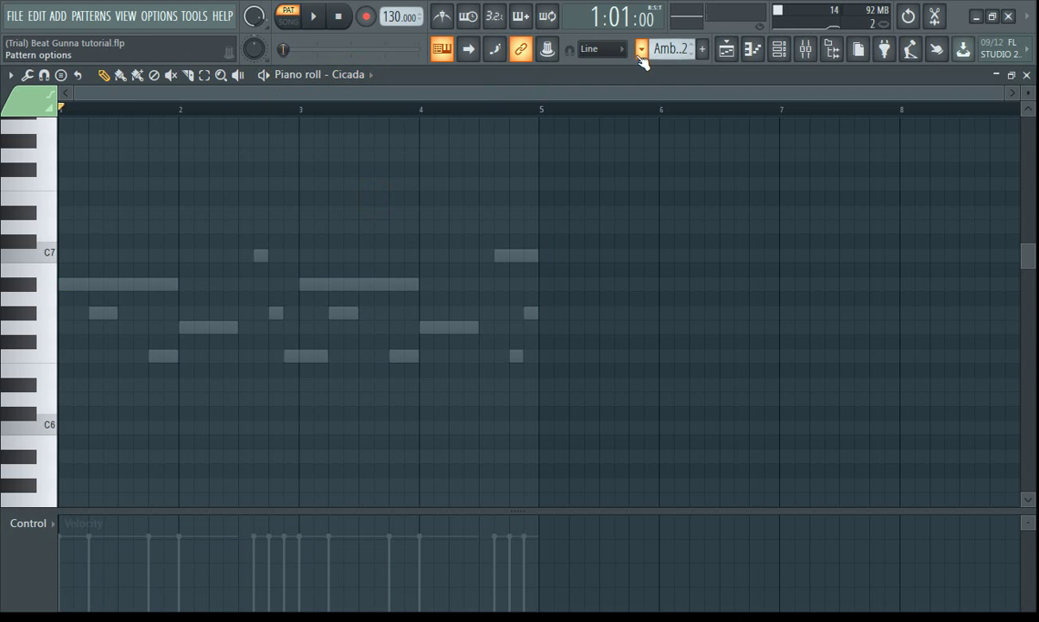
pyautogui.click(641, 50)
pyautogui.click(665, 162)
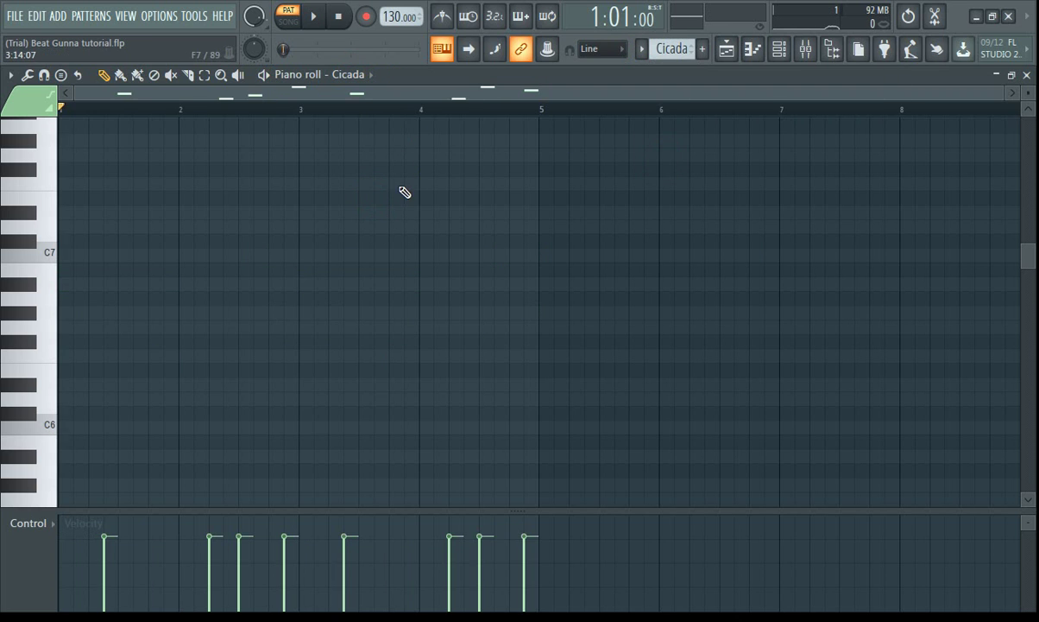
pyautogui.scroll(-10, 405, 191)
pyautogui.press('space')
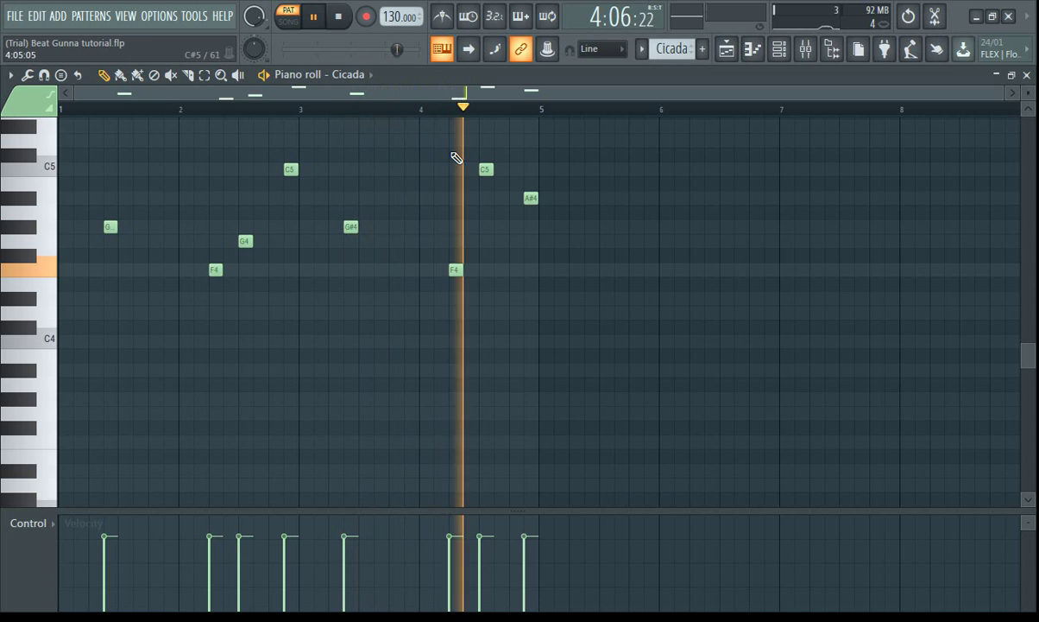
pyautogui.press('space')
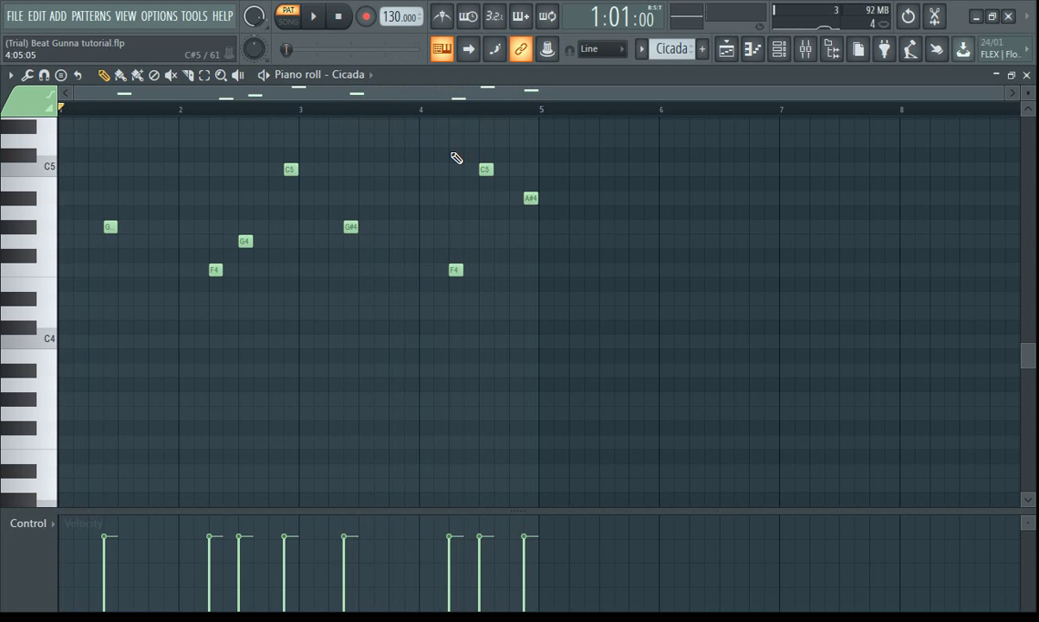
# Step: Switch the piano roll to the FM flute pattern and channel, and listen to the flute melody
pyautogui.click(643, 50)
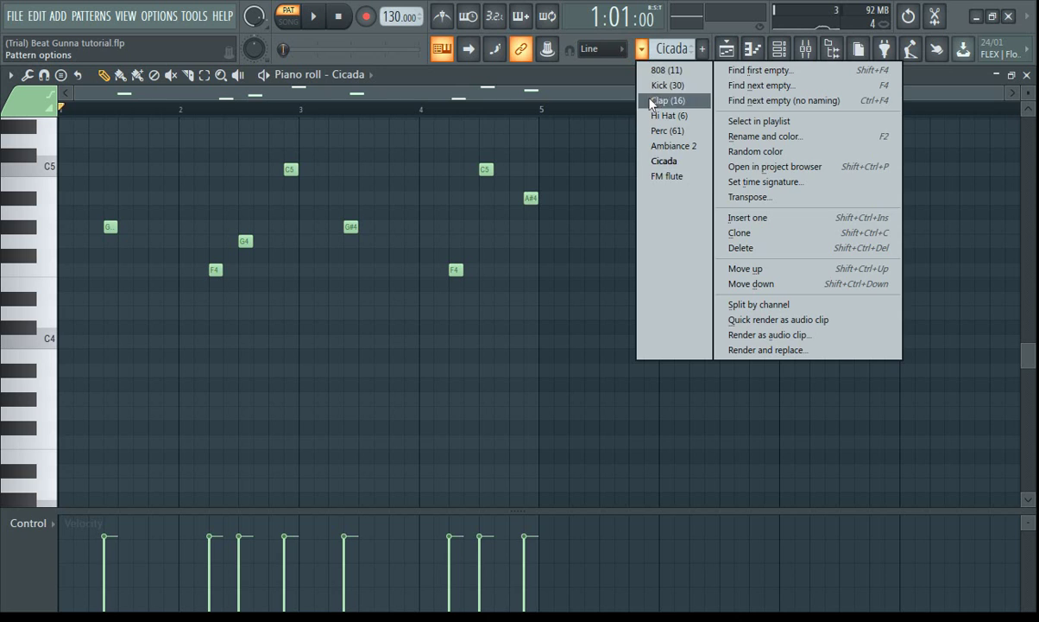
pyautogui.click(668, 178)
pyautogui.click(365, 75)
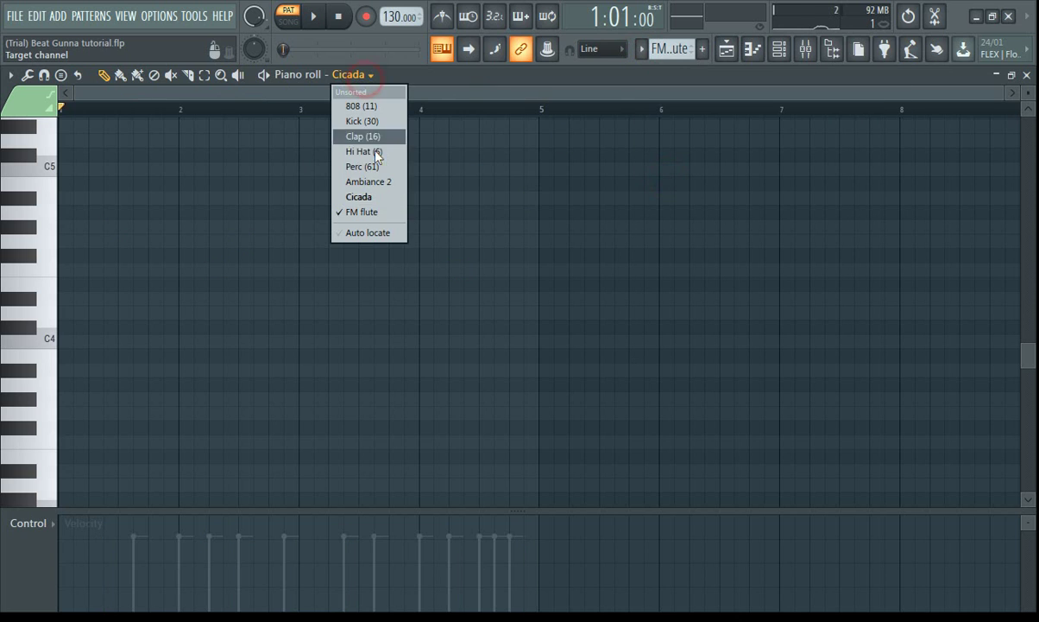
pyautogui.click(380, 212)
pyautogui.scroll(5, 362, 225)
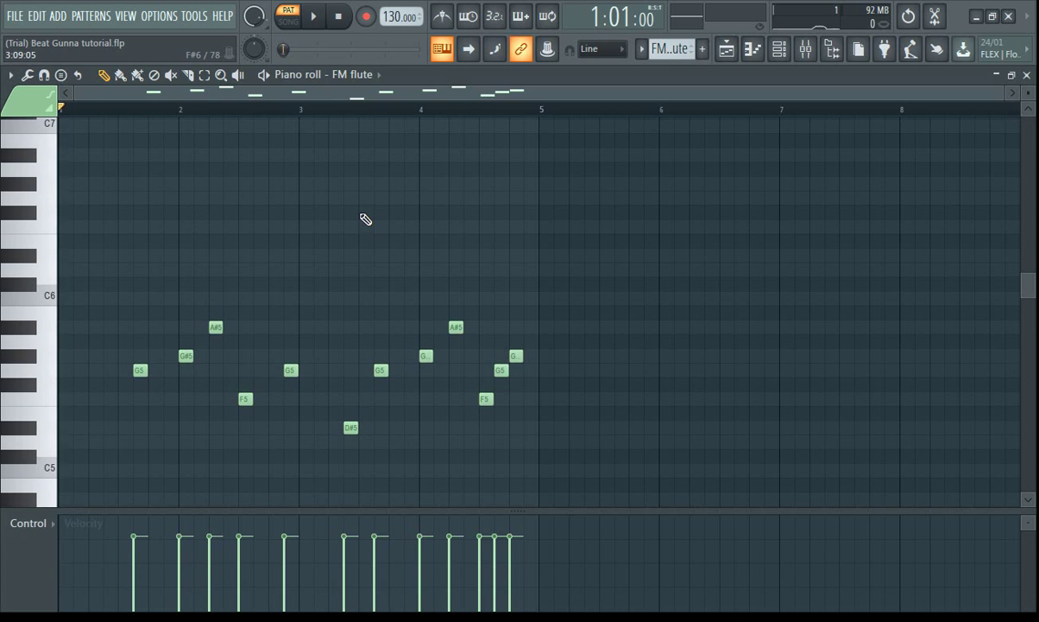
pyautogui.press('space')
pyautogui.press('space')
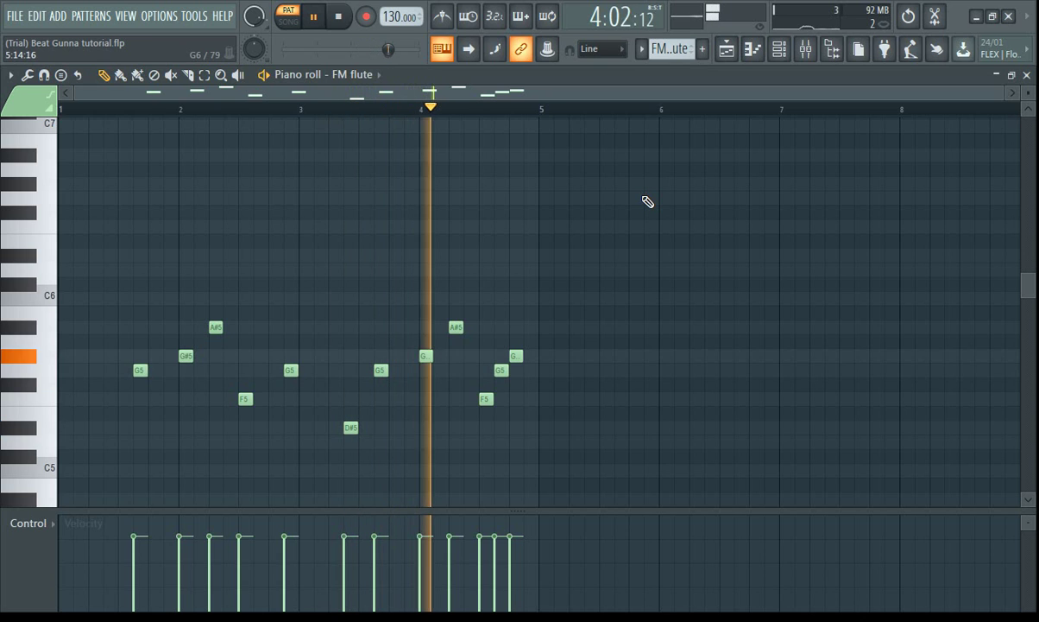
pyautogui.press('space')
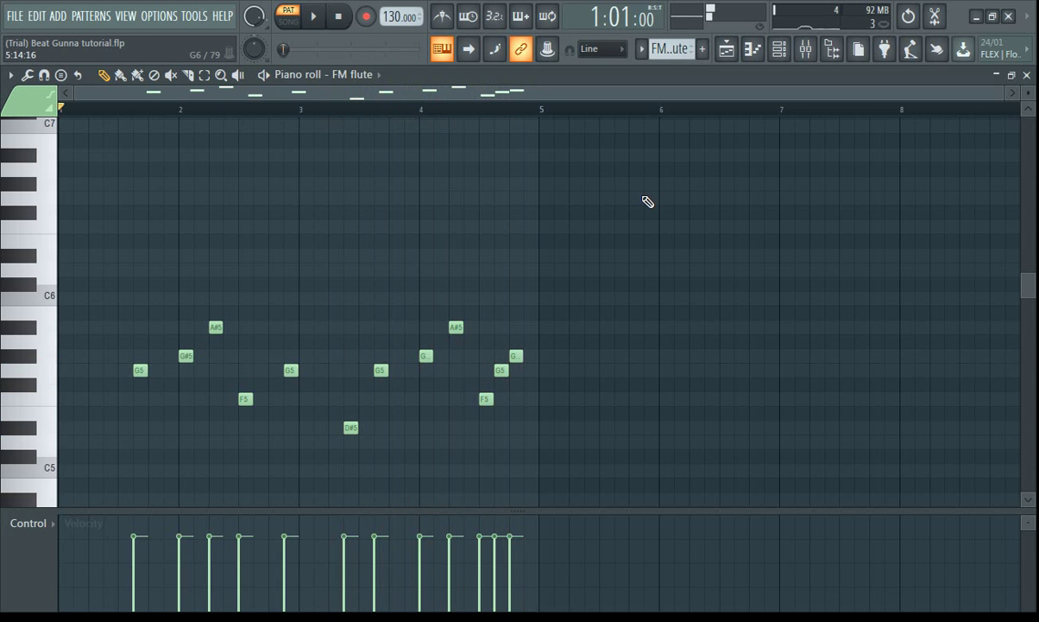
# Step: Leave the piano roll, display the mixer, and review the eight instrument tracks from 808 (11) through FM flute
pyautogui.click(1029, 76)
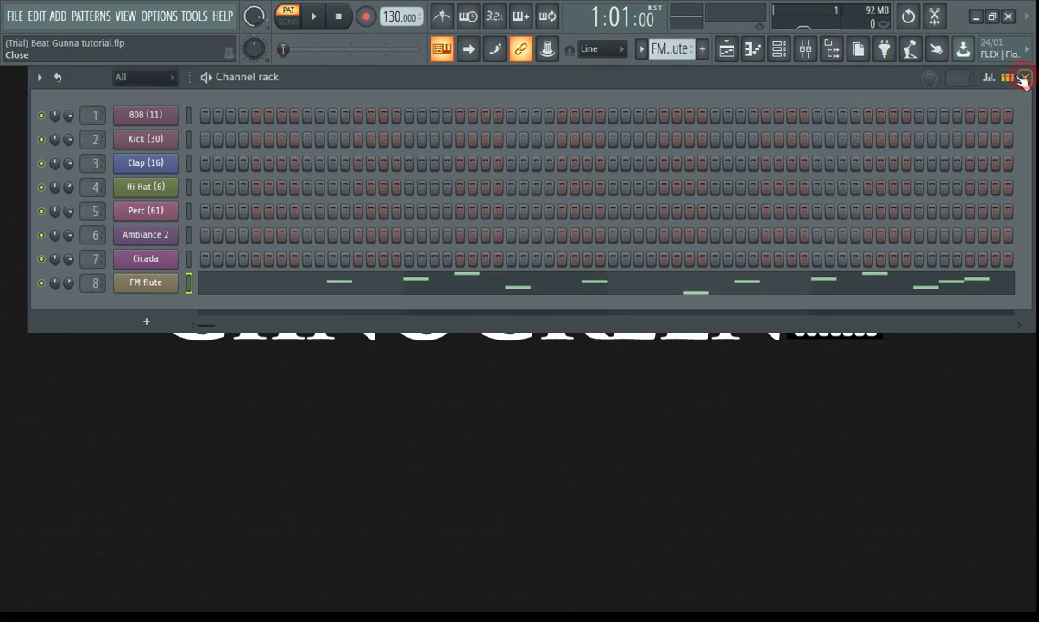
pyautogui.click(806, 50)
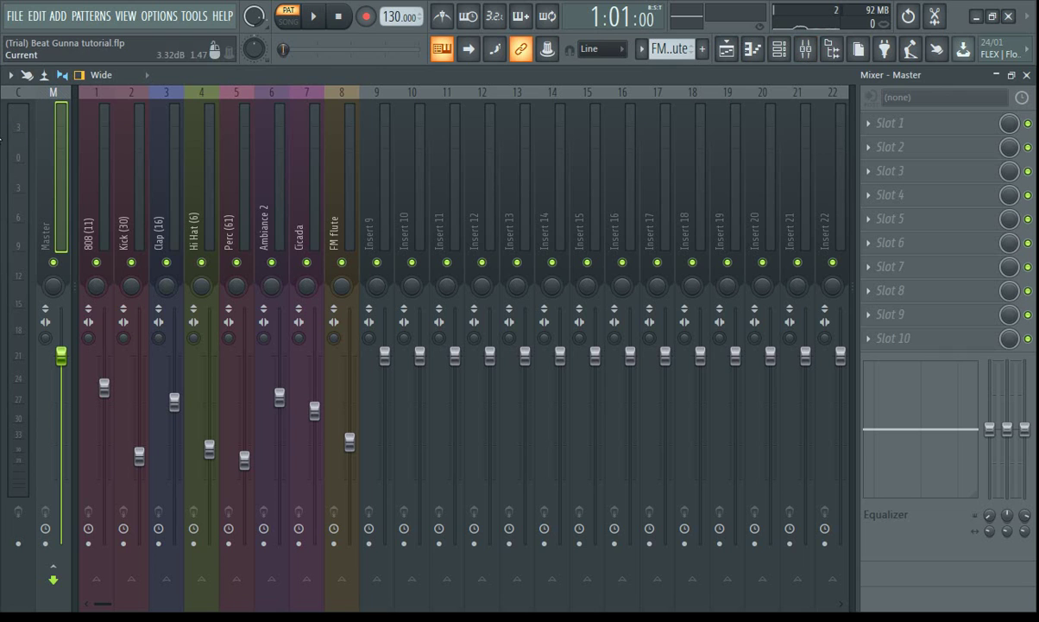
pyautogui.click(83, 133)
pyautogui.click(131, 138)
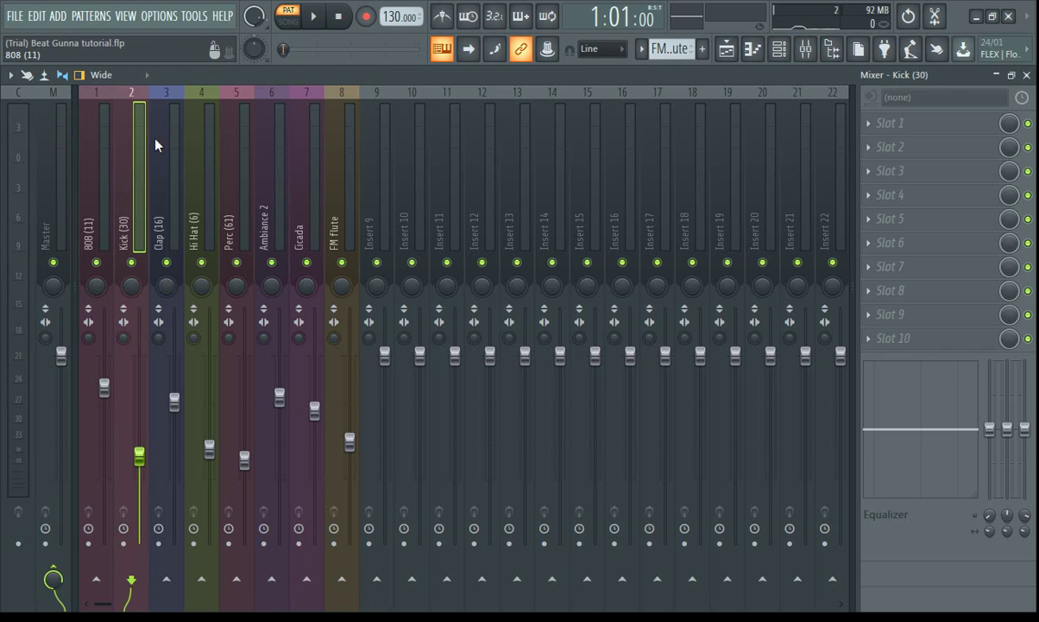
pyautogui.click(166, 147)
pyautogui.click(201, 160)
pyautogui.click(237, 168)
pyautogui.click(274, 177)
pyautogui.click(309, 197)
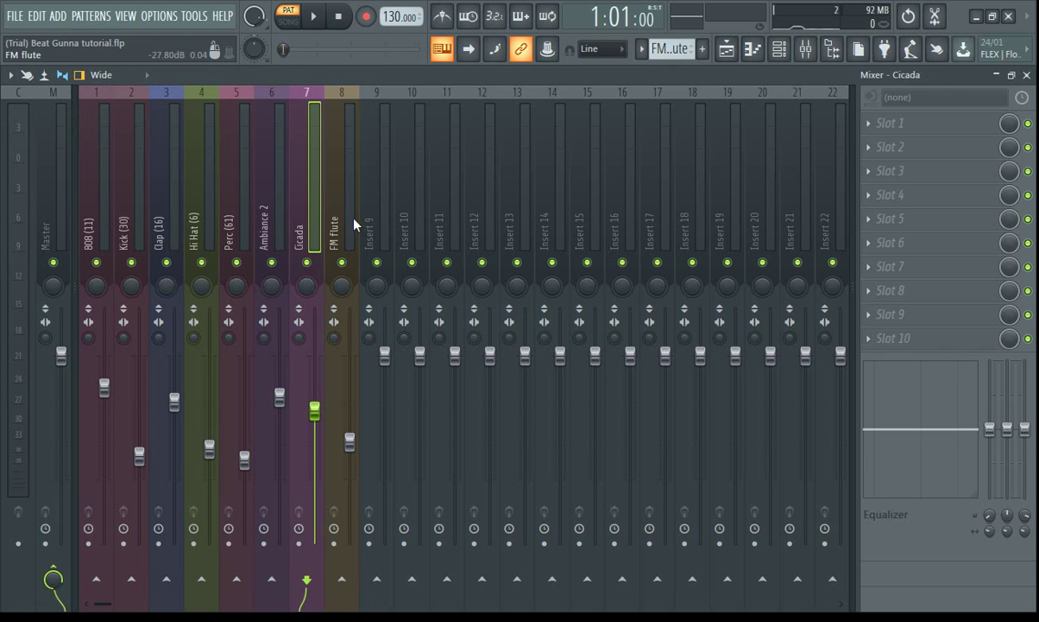
pyautogui.click(343, 205)
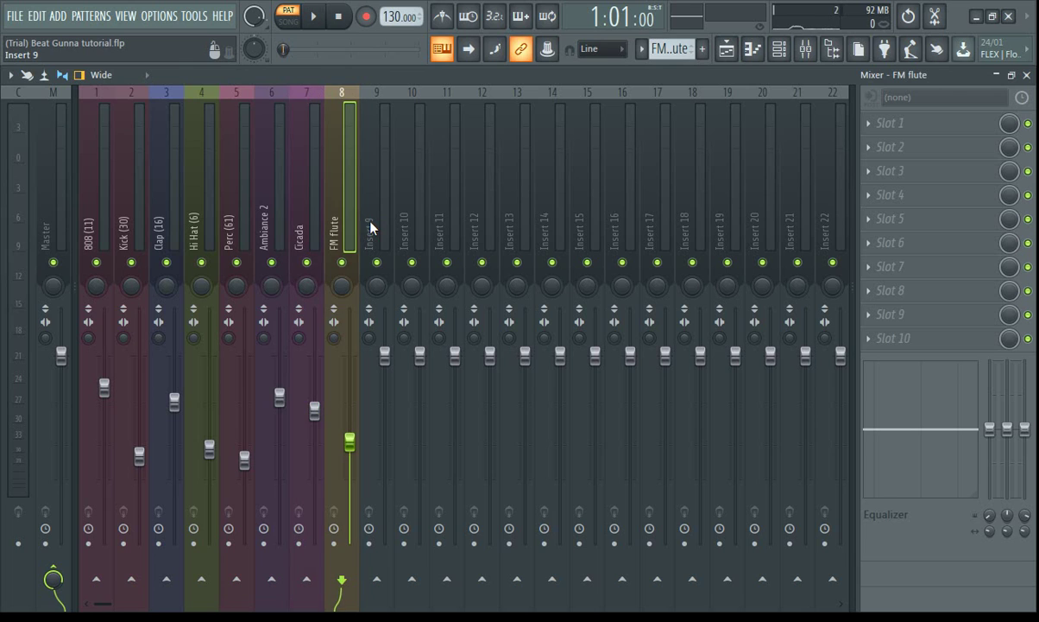
# Step: Cut the low EQ band to -3.3 at 78 Hz on Ambiance 2, -3.9 at 90 Hz on Cicada, and -4.6 at 171 Hz on FM flute
pyautogui.click(310, 173)
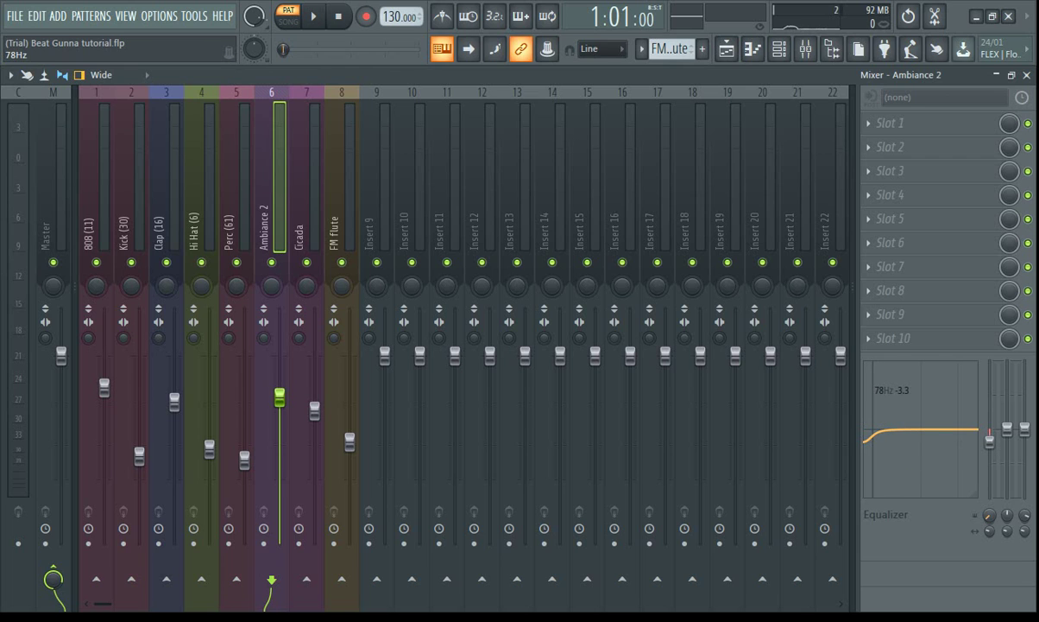
pyautogui.click(313, 164)
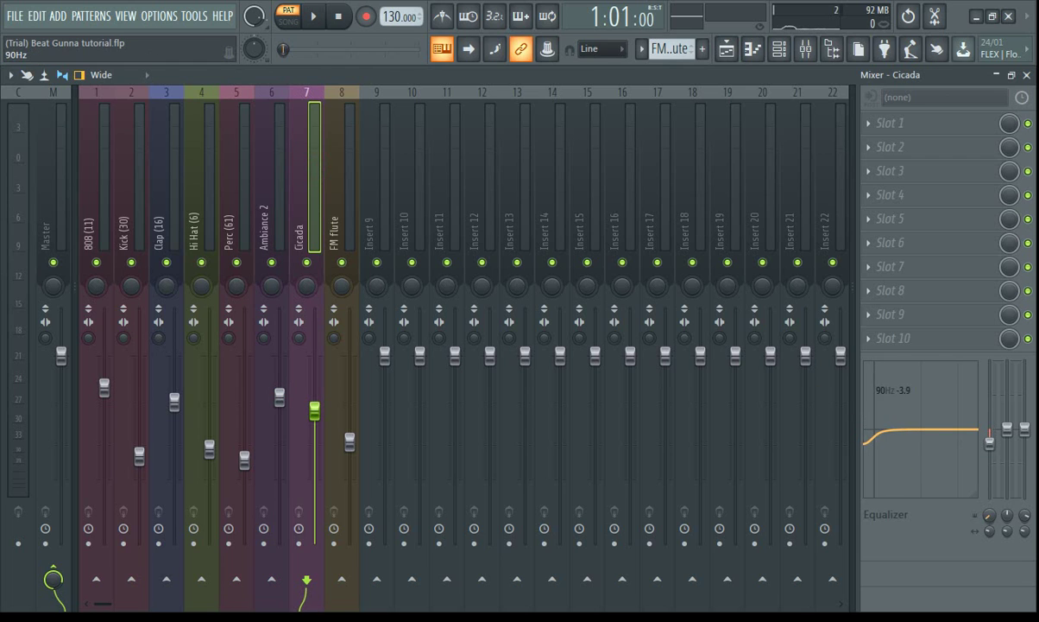
pyautogui.click(336, 159)
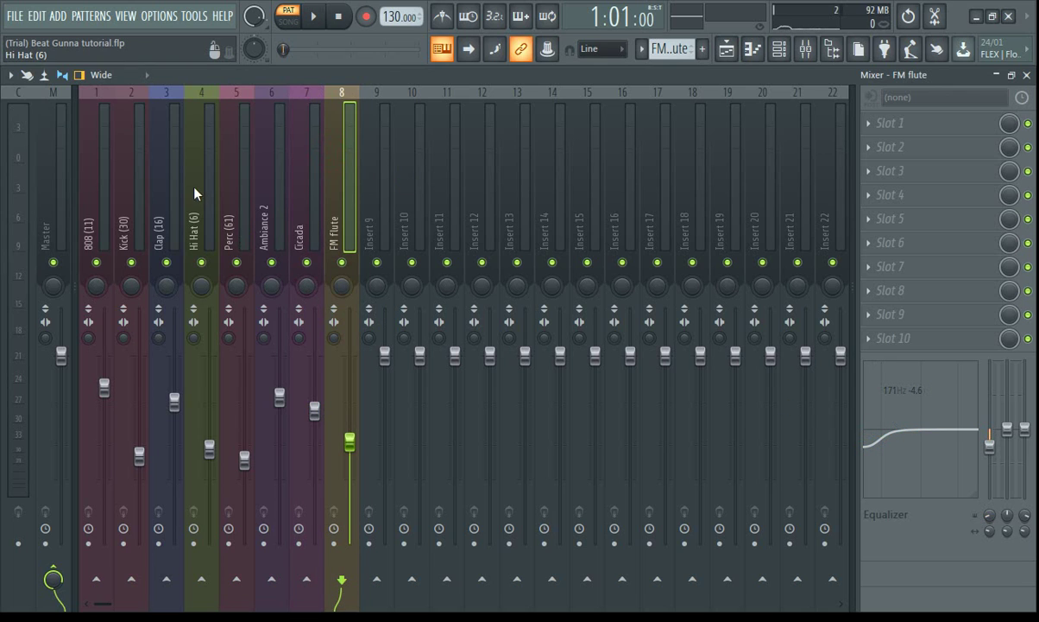
# Step: Cut the low EQ band of the Hi Hat (6) track to -3.6 at 286 Hz, and check the Clap (16) and 808 (11) tracks
pyautogui.click(164, 212)
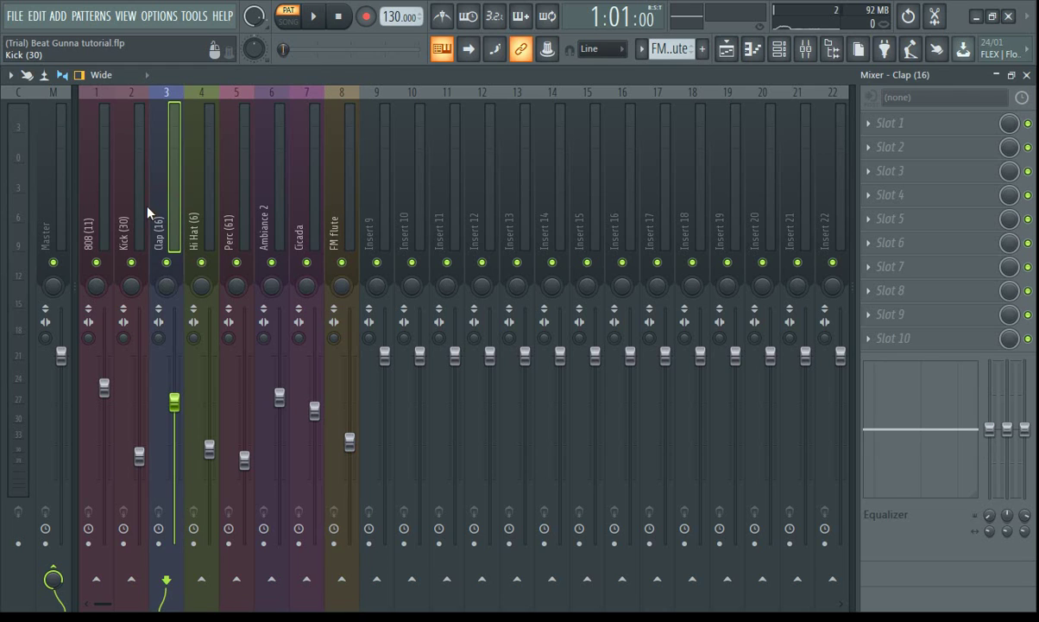
pyautogui.click(197, 207)
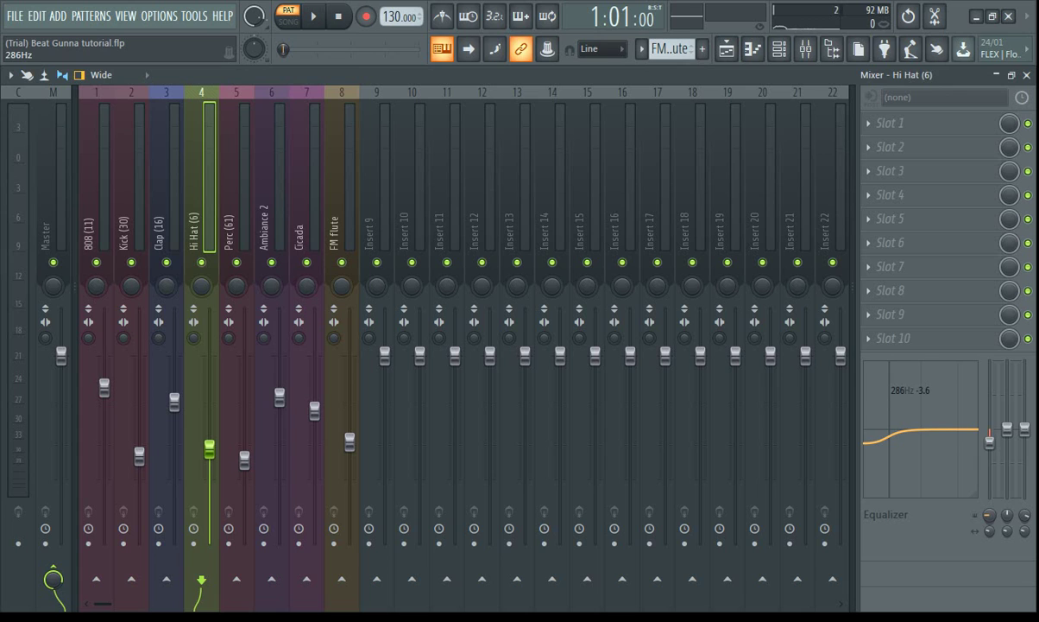
pyautogui.click(169, 156)
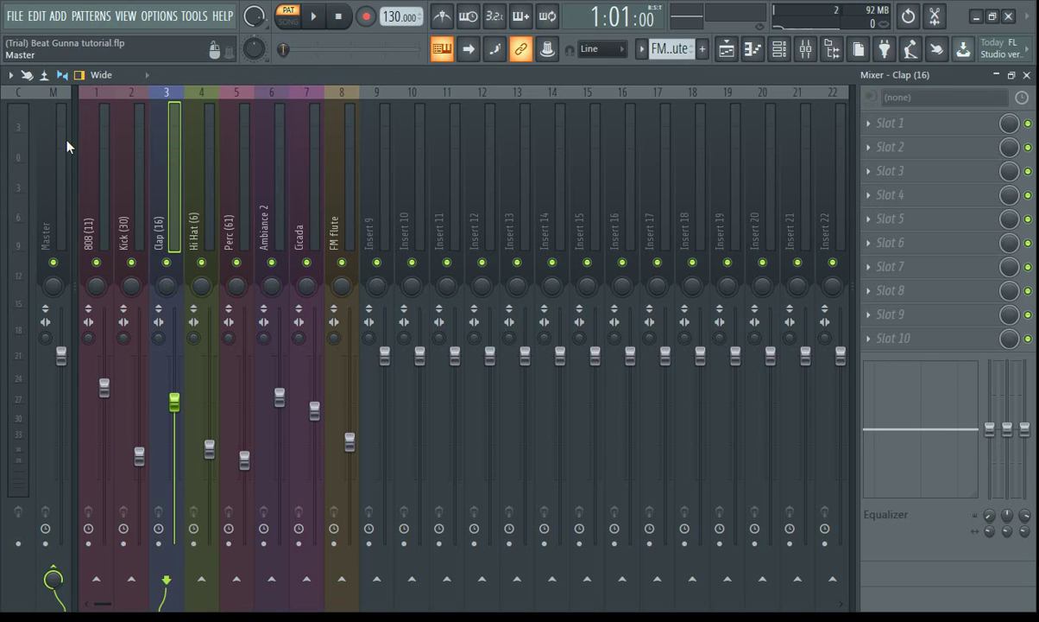
pyautogui.click(90, 143)
# Step: Close the mixer and channel rack, display the playlist arrangement, and play the full beat in song mode
pyautogui.click(1027, 74)
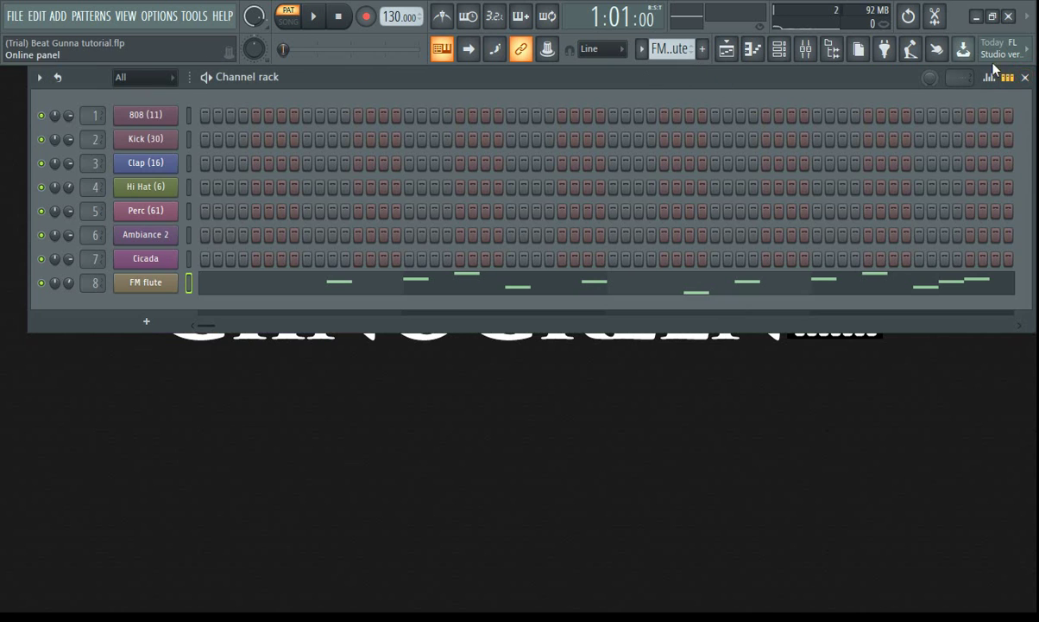
pyautogui.click(1026, 78)
pyautogui.click(727, 50)
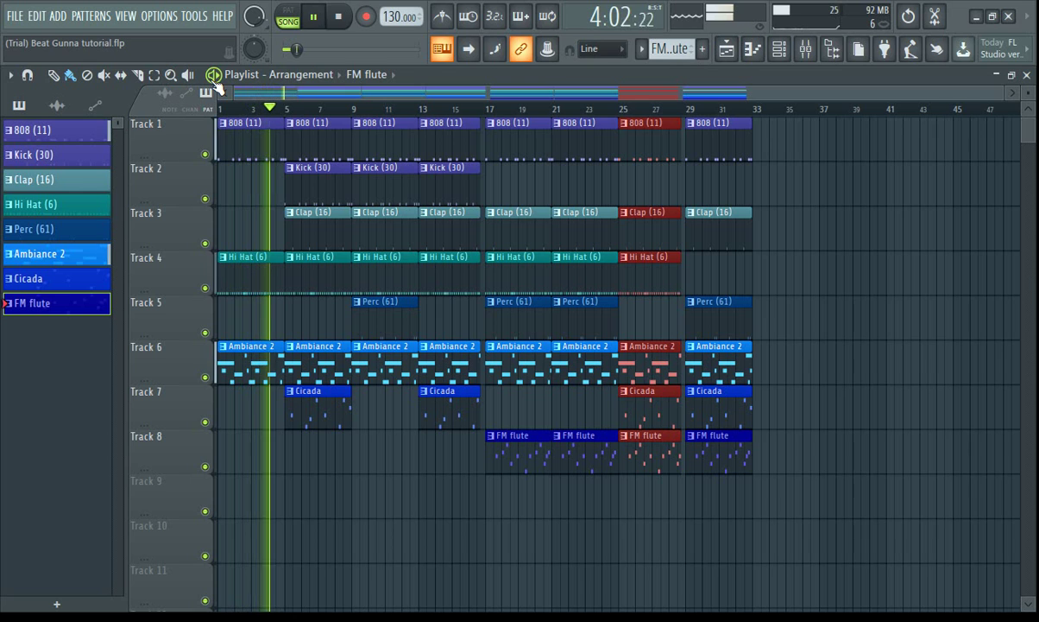
pyautogui.scroll(5, 345, 115)
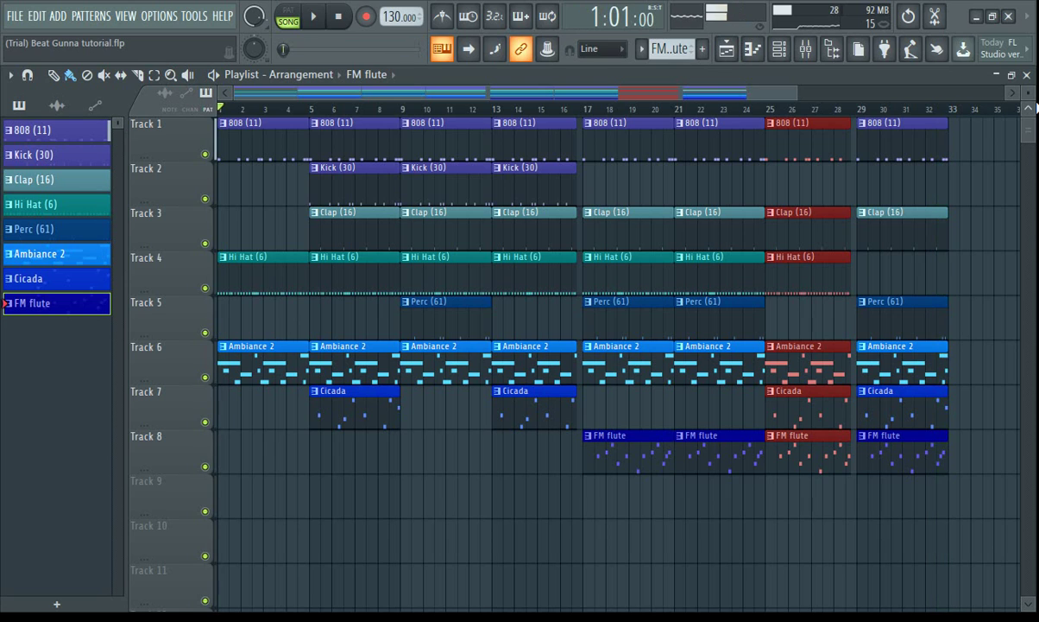
pyautogui.hotkey('alt', 'Tab')
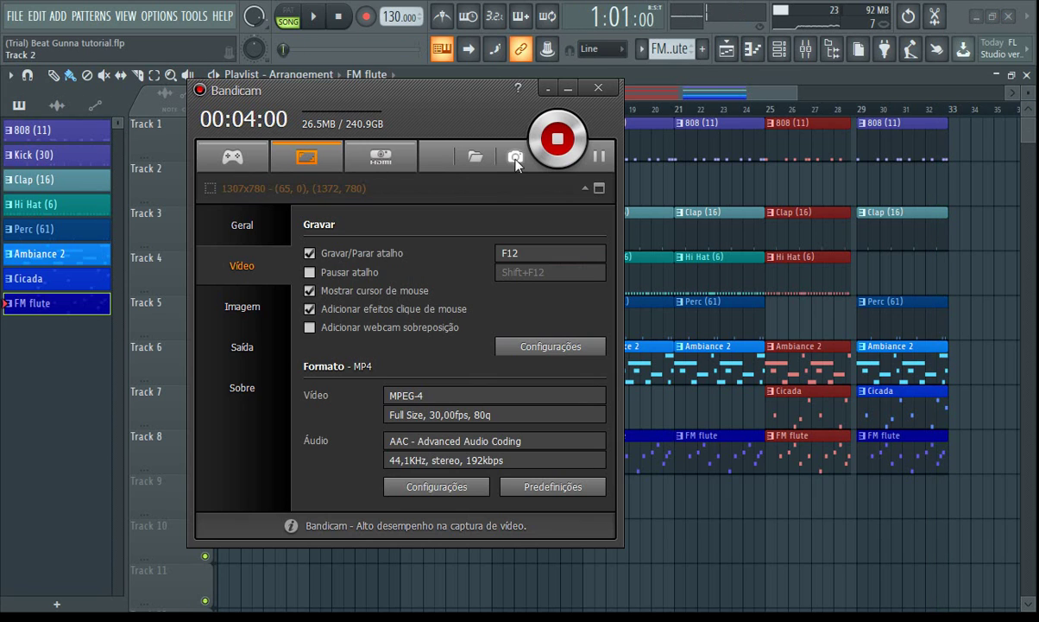